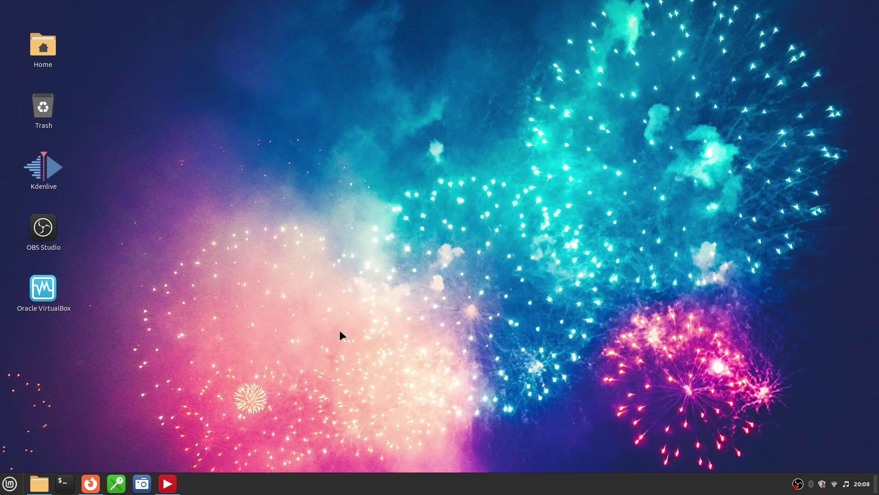
- Open the Mint menu and browse the apps in the Graphics, Internet and Office categories
{"action": "left_click", "coordinate": [10, 483]}
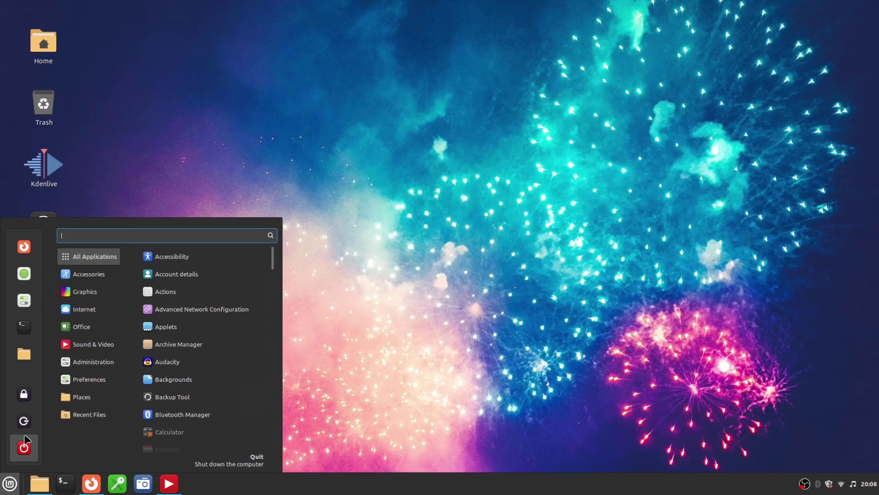
{"action": "mouse_move", "coordinate": [85, 297]}
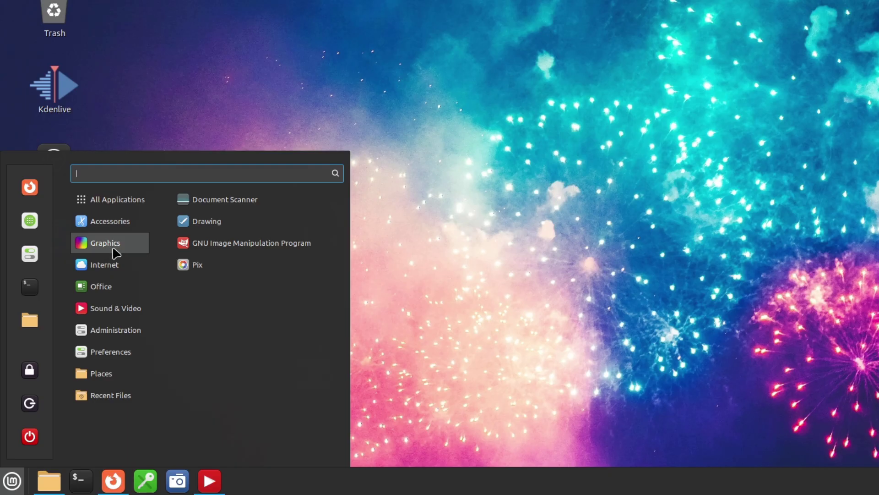
{"action": "mouse_move", "coordinate": [110, 262]}
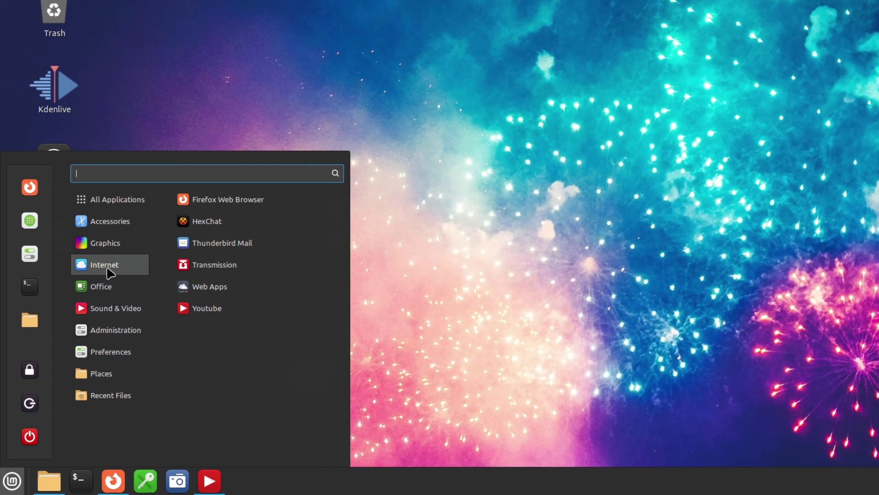
{"action": "mouse_move", "coordinate": [103, 286]}
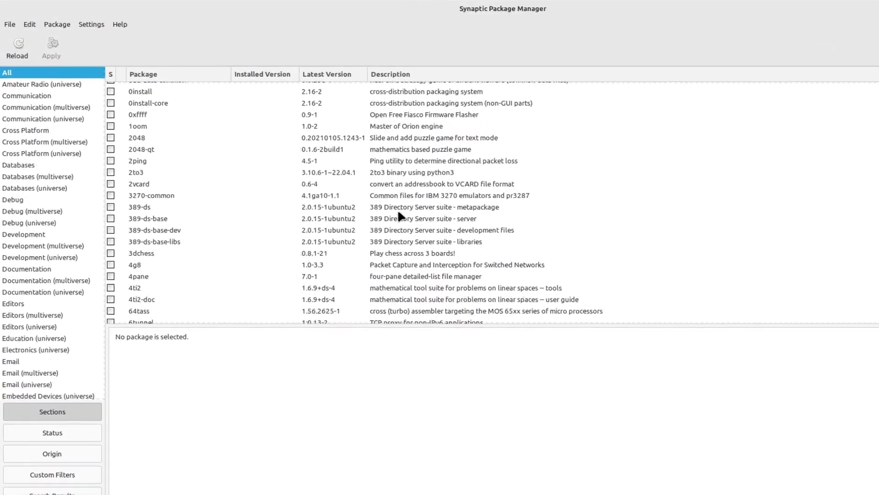
{"action": "scroll", "coordinate": [399, 212], "scroll_direction": "down", "scroll_amount": 5}
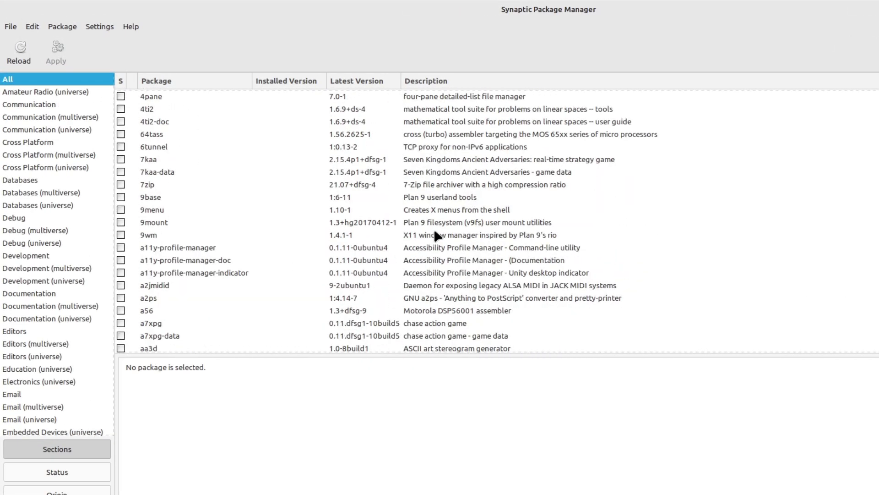
{"action": "scroll", "coordinate": [434, 232], "scroll_direction": "down", "scroll_amount": 5}
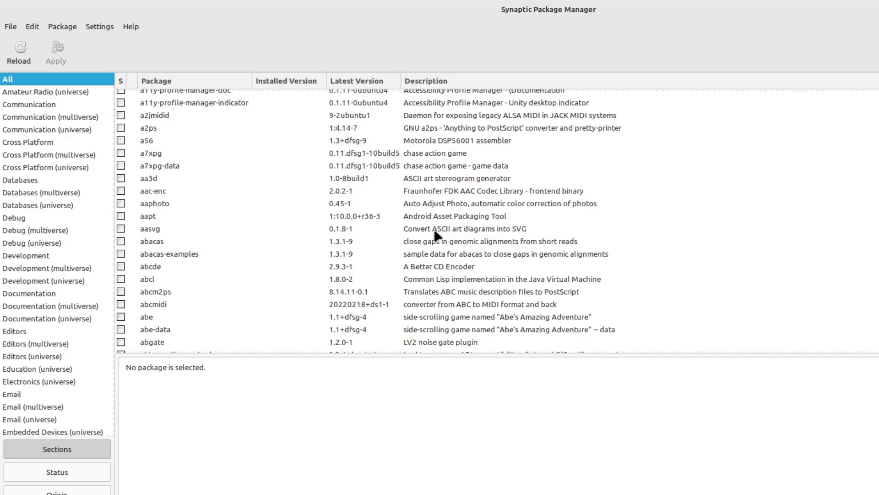
{"action": "scroll", "coordinate": [435, 235], "scroll_direction": "down", "scroll_amount": 4}
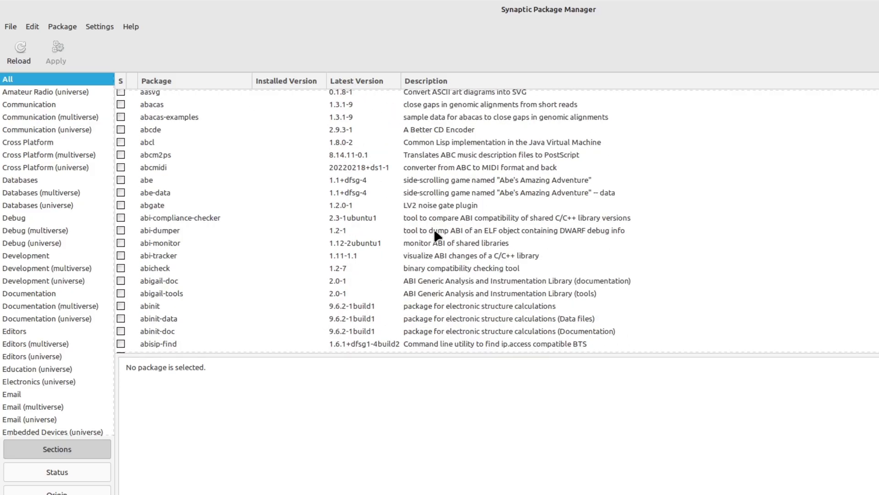
{"action": "scroll", "coordinate": [434, 229], "scroll_direction": "down", "scroll_amount": 3}
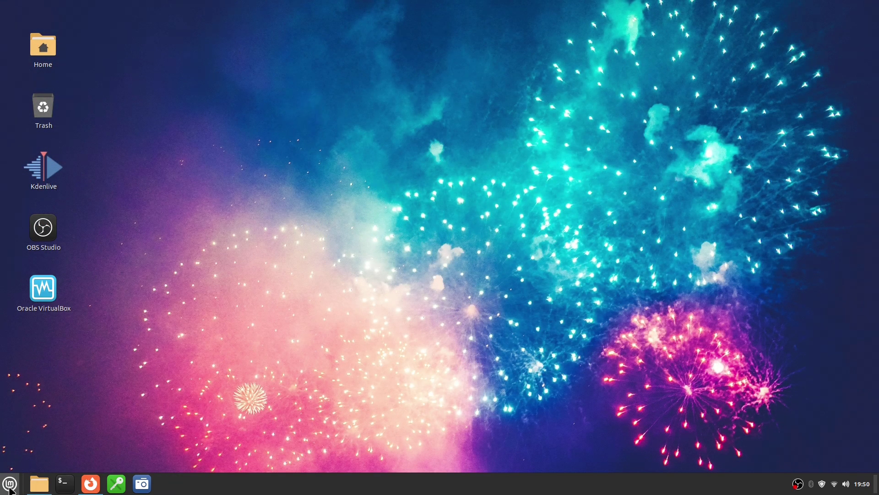
- Launch Software Manager maximized and search for vlc
{"action": "left_click", "coordinate": [10, 483]}
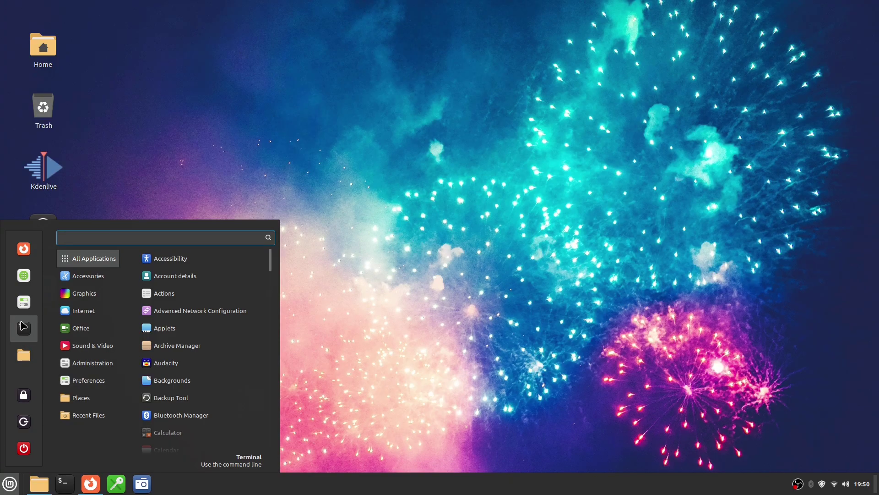
{"action": "left_click", "coordinate": [24, 275]}
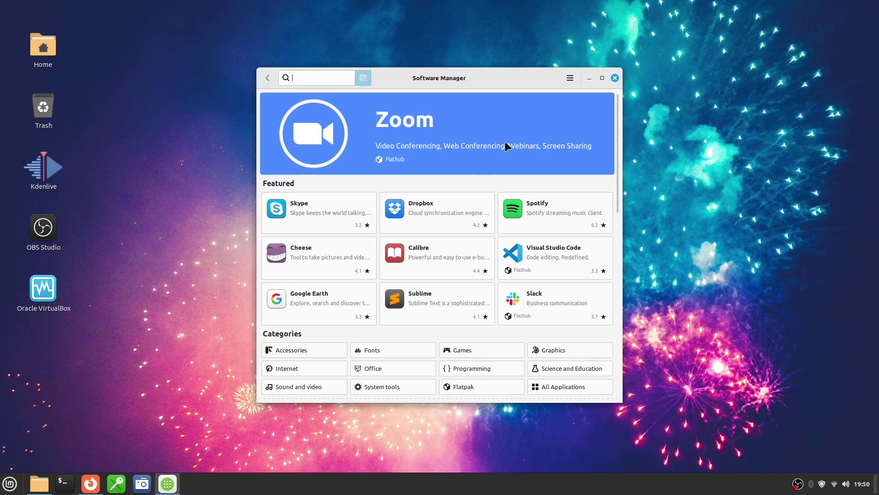
{"action": "left_click", "coordinate": [602, 78]}
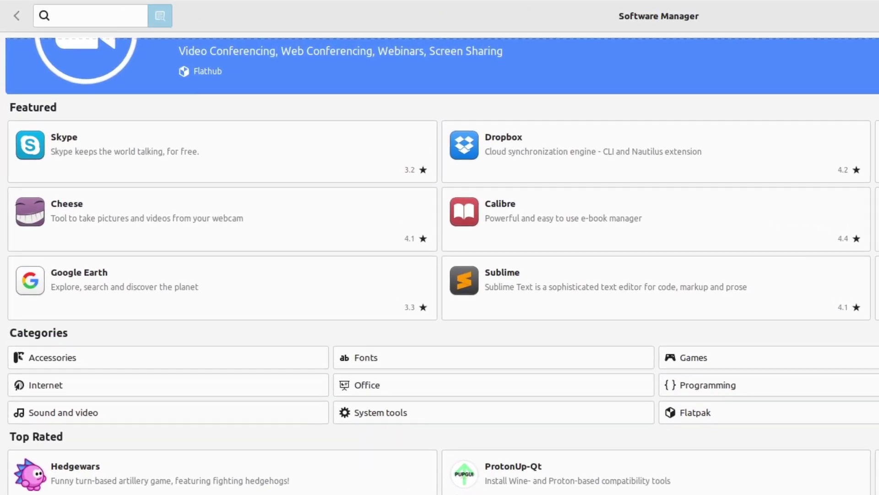
{"action": "type", "text": "vlc"}
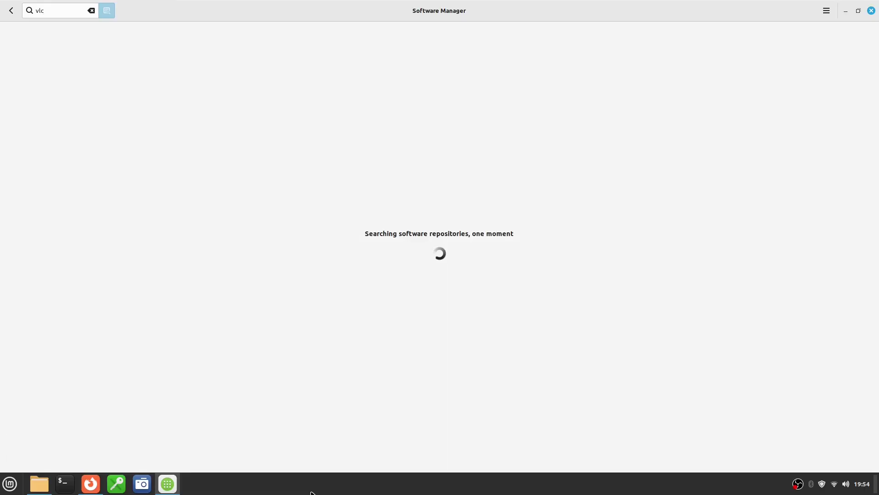
- Install VLC 3.0.16 with its additional packages using the admin password, then glance at its reviews
{"action": "left_click", "coordinate": [254, 43]}
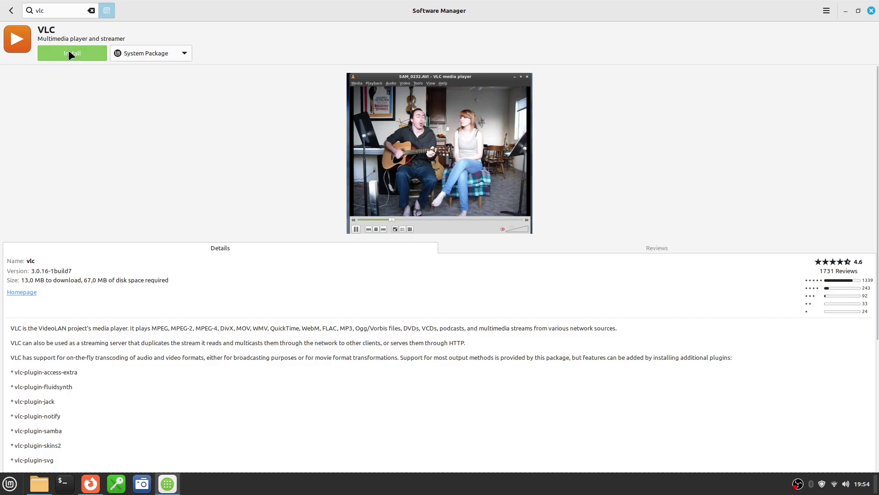
{"action": "left_click", "coordinate": [67, 48]}
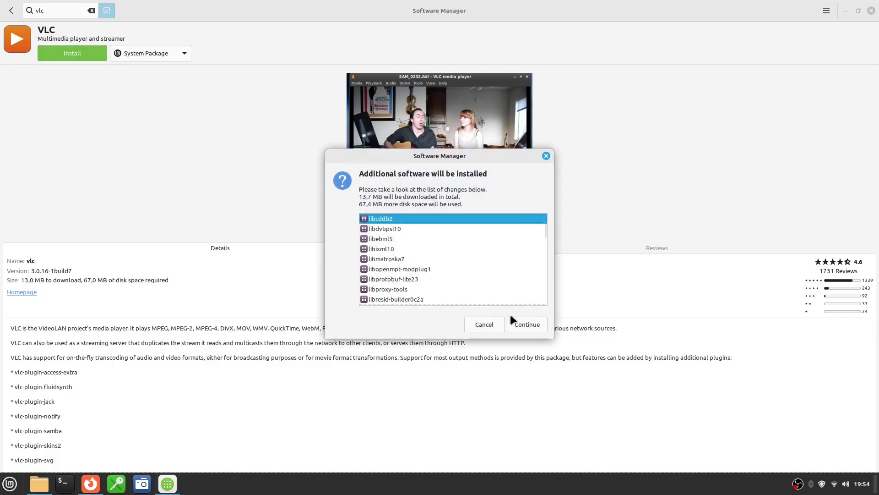
{"action": "left_click", "coordinate": [528, 324]}
{"action": "type", "text": "••••"}
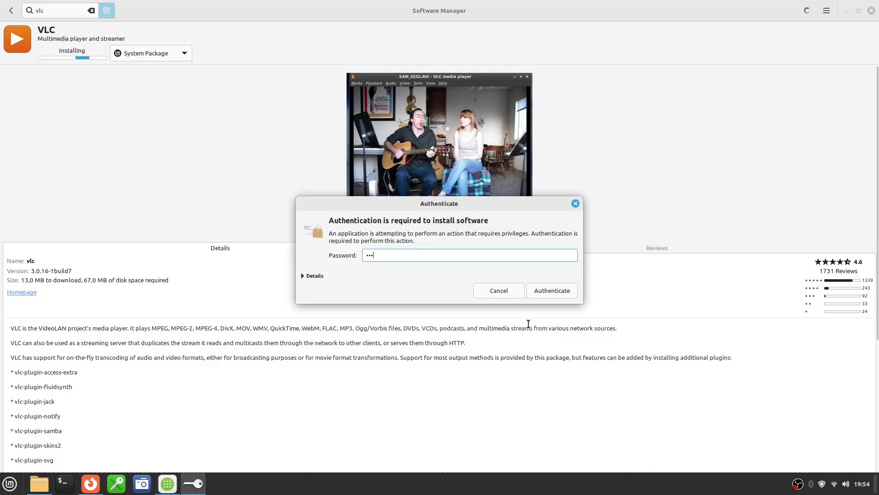
{"action": "key", "text": "Return"}
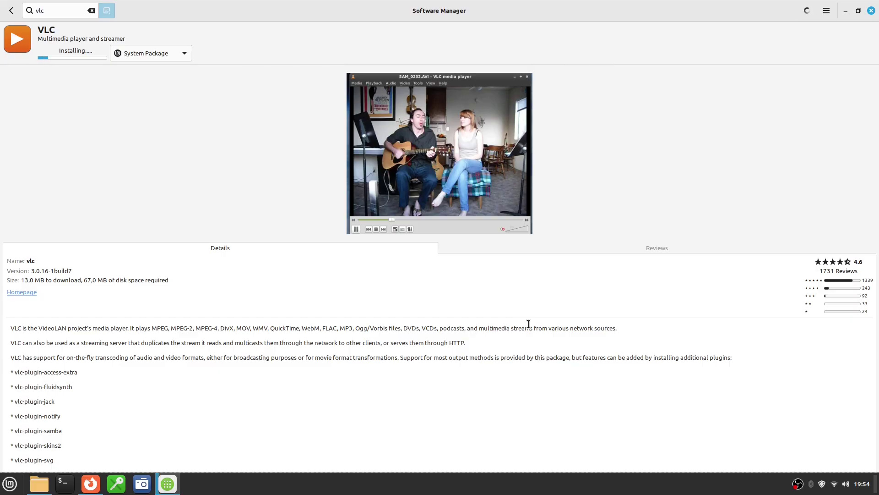
{"action": "left_click", "coordinate": [636, 248]}
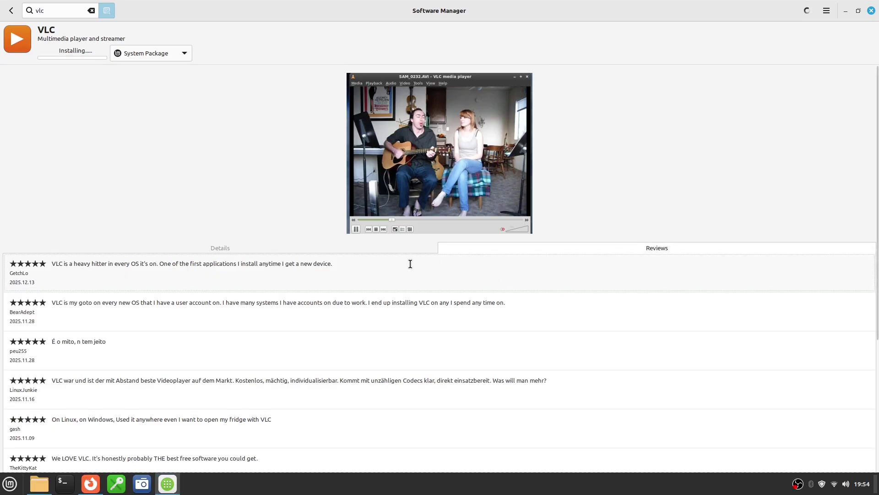
{"action": "left_click", "coordinate": [307, 248]}
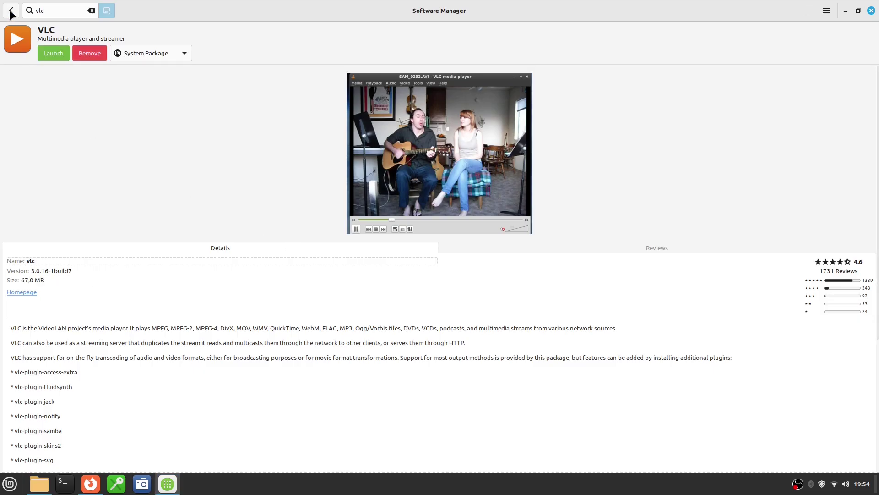
- Clear the vlc search, go to All Applications and scroll the list down to FileZilla
{"action": "left_click", "coordinate": [92, 11]}
{"action": "left_click", "coordinate": [10, 14]}
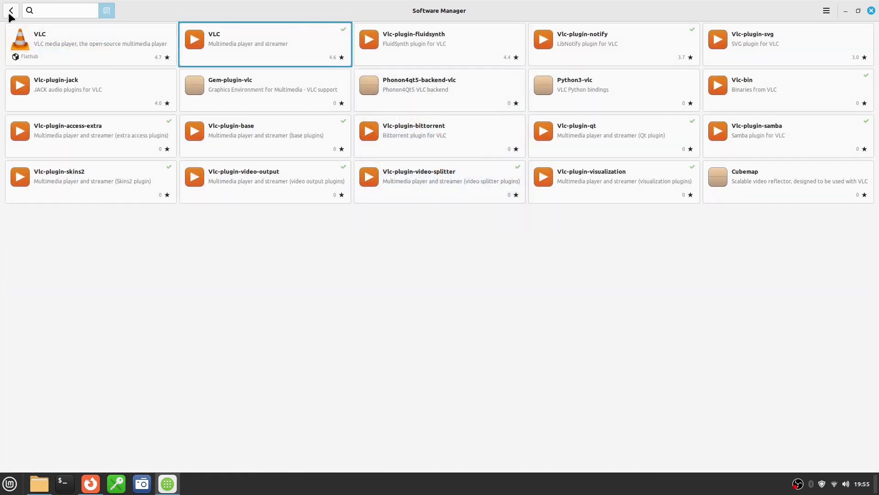
{"action": "left_click", "coordinate": [9, 14]}
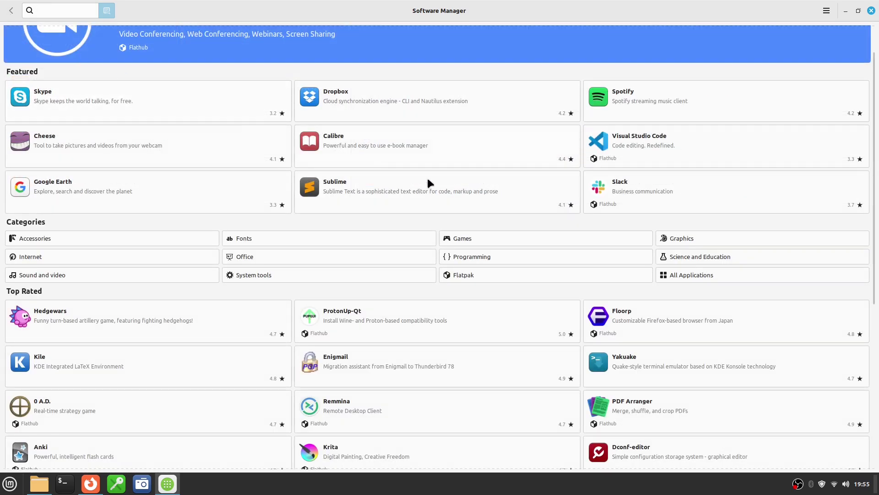
{"action": "left_click", "coordinate": [676, 275]}
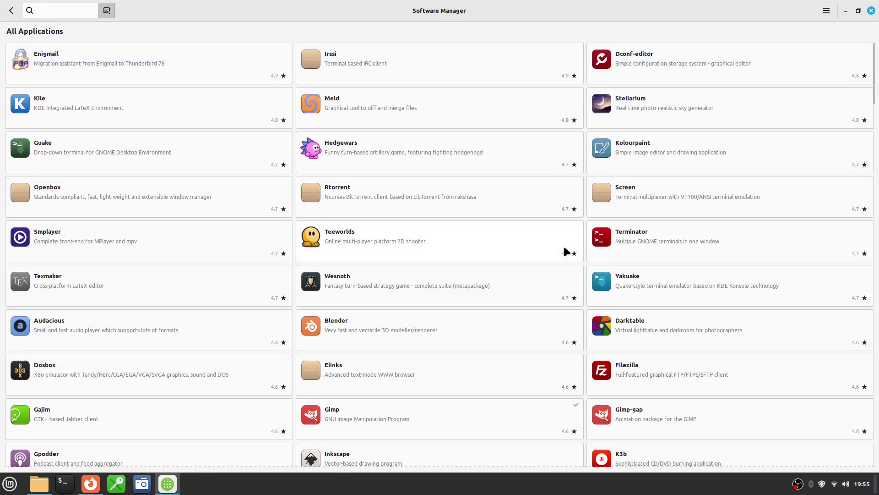
{"action": "scroll", "coordinate": [565, 249], "scroll_direction": "down", "scroll_amount": 2}
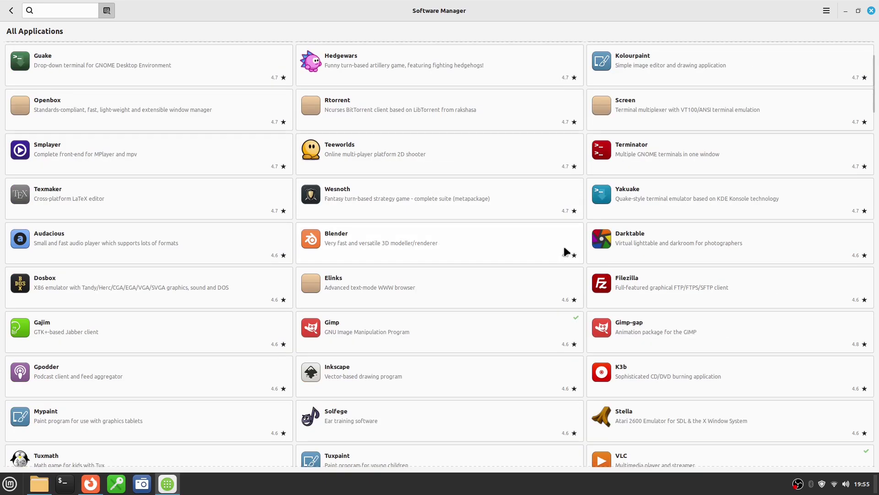
{"action": "scroll", "coordinate": [566, 251], "scroll_direction": "down", "scroll_amount": 4}
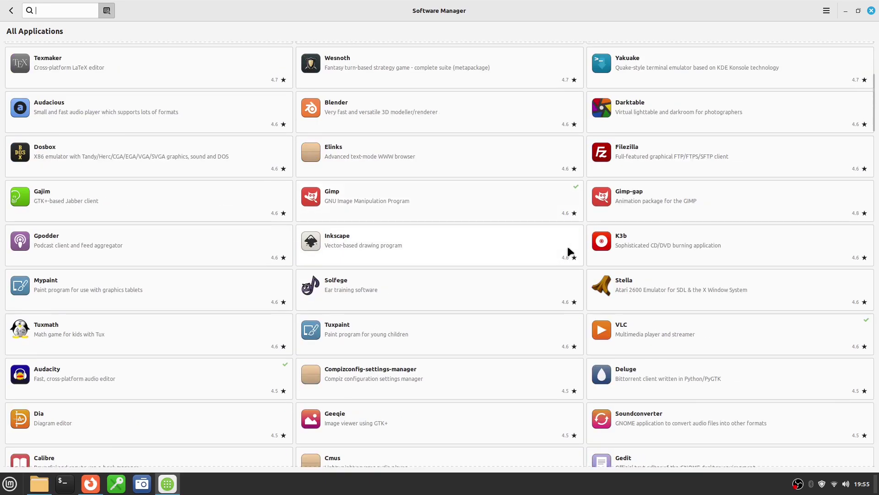
{"action": "scroll", "coordinate": [568, 248], "scroll_direction": "down", "scroll_amount": 3}
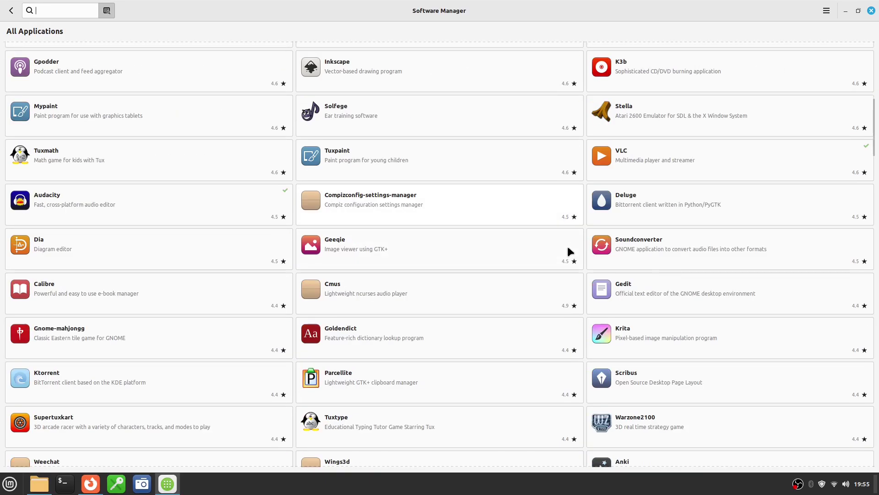
{"action": "scroll", "coordinate": [567, 252], "scroll_direction": "down", "scroll_amount": 4}
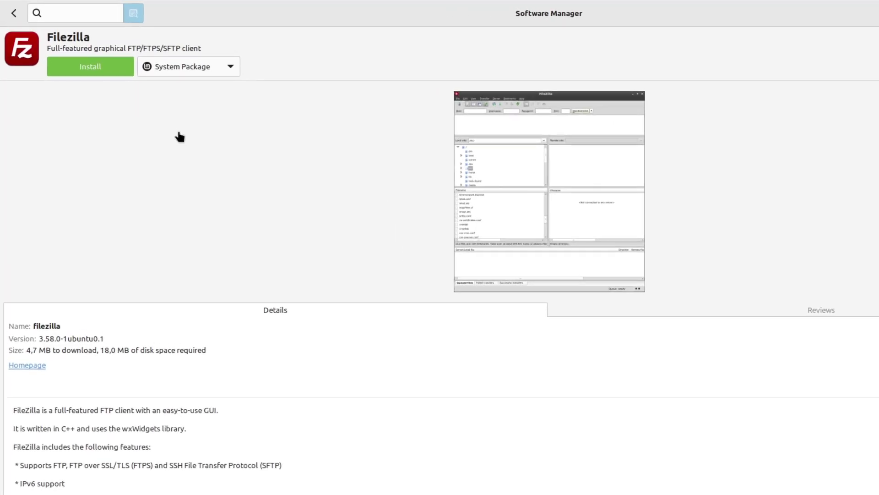
- Switch FileZilla's package source to Flatpak (Flathub), then back to System Package
{"action": "left_click", "coordinate": [227, 68]}
{"action": "left_click", "coordinate": [206, 87]}
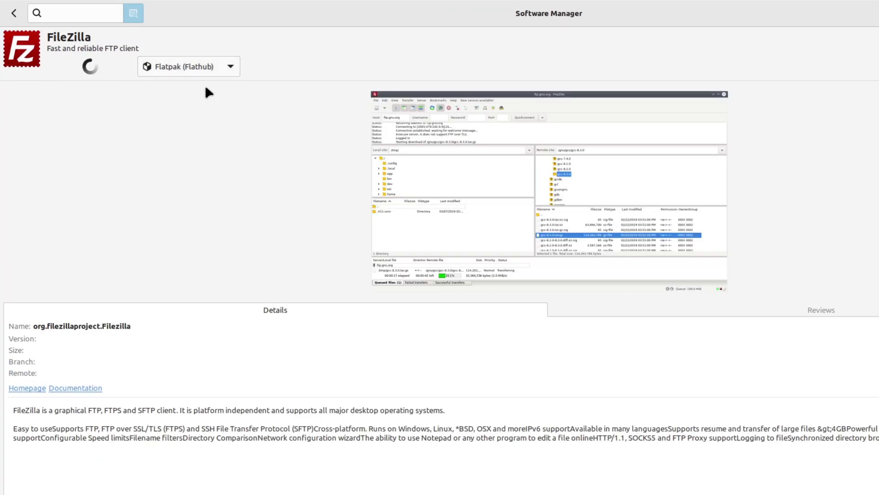
{"action": "left_click", "coordinate": [230, 68]}
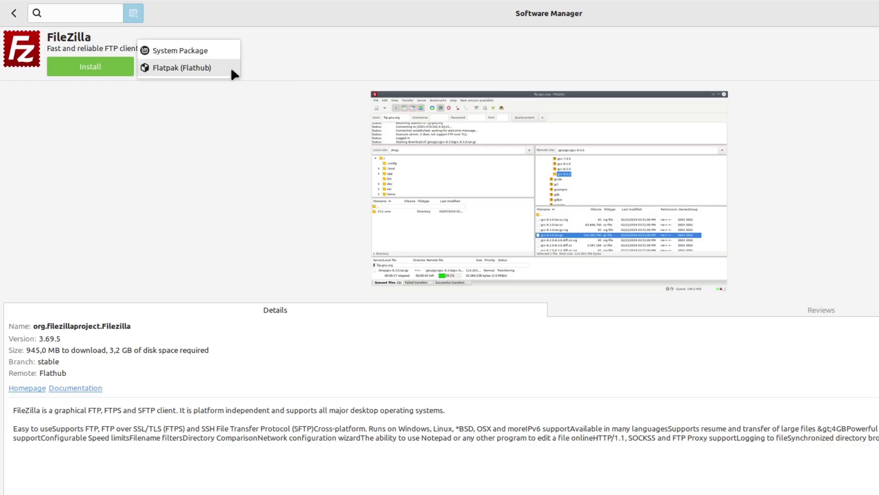
{"action": "left_click", "coordinate": [210, 51]}
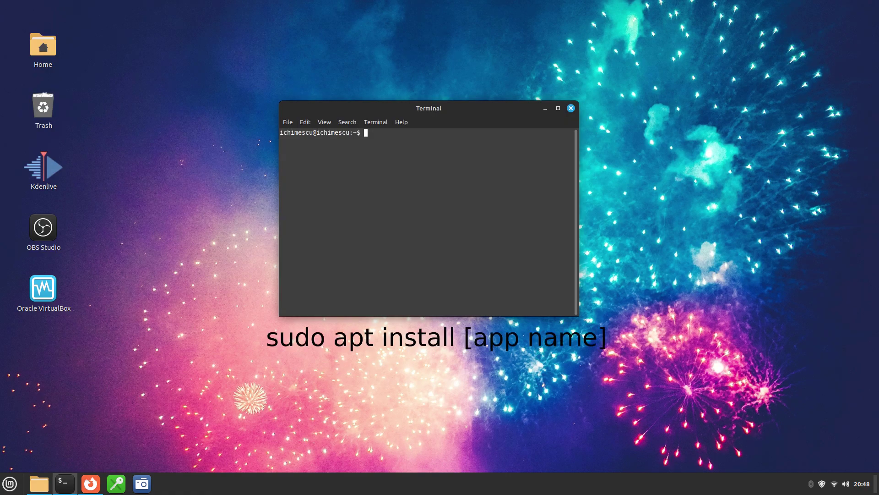
- Run sudo apt install vlc, authenticate, and confirm installing VLC plus 33 new packages
{"action": "type", "text": "sudo"}
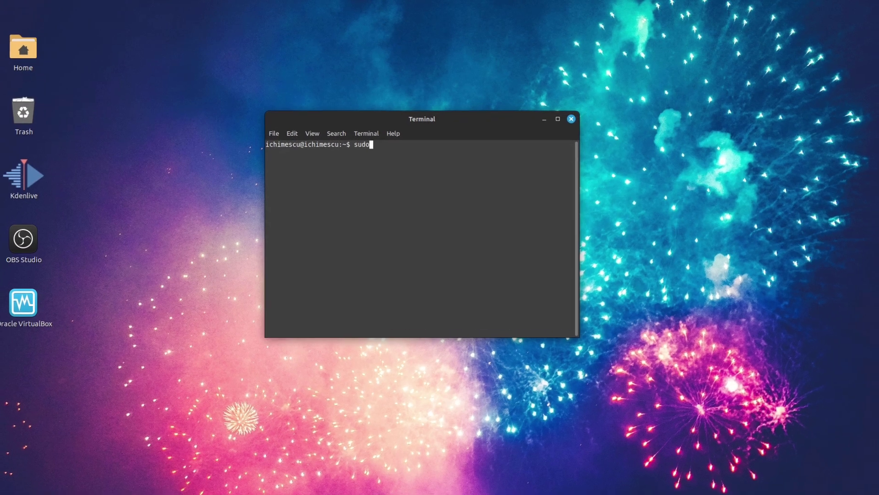
{"action": "type", "text": " apt i"}
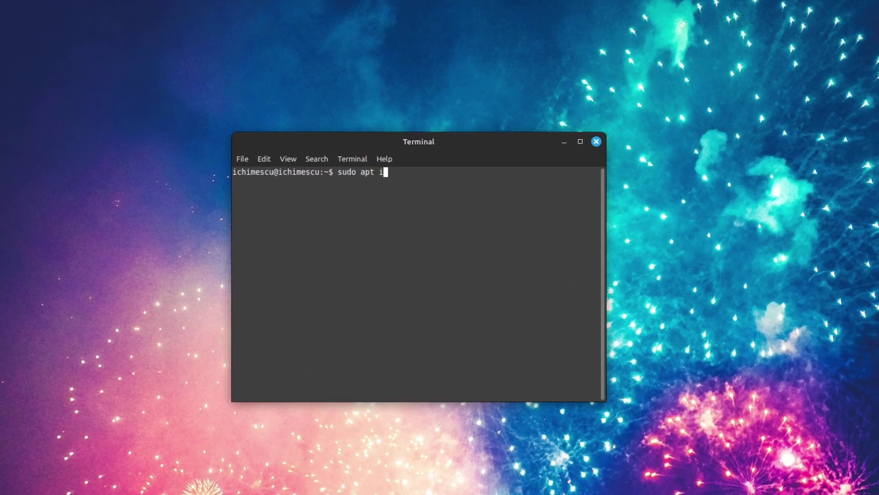
{"action": "type", "text": "nstall vlc"}
{"action": "key", "text": "Return"}
{"action": "type", "text": "****"}
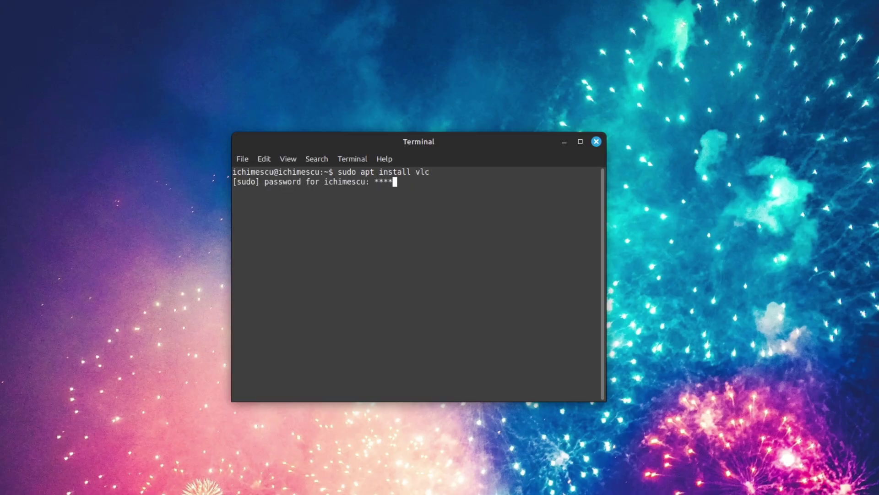
{"action": "key", "text": "Return"}
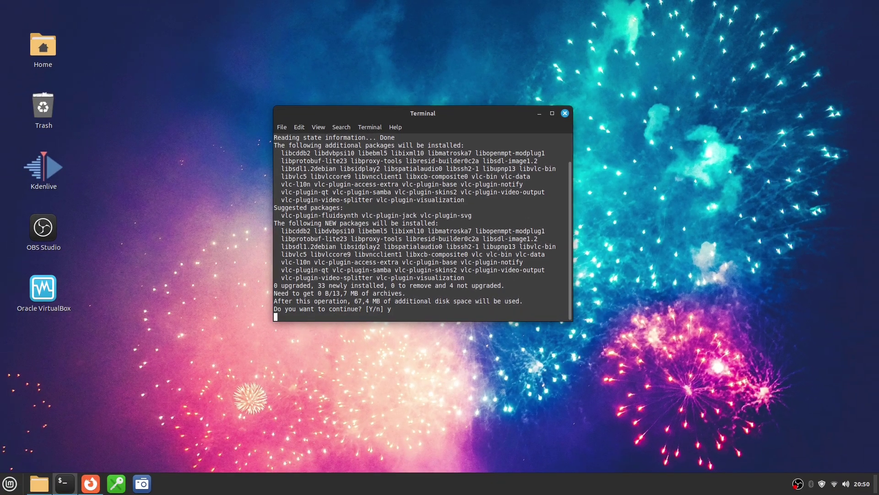
{"action": "type", "text": "y"}
{"action": "key", "text": "Return"}
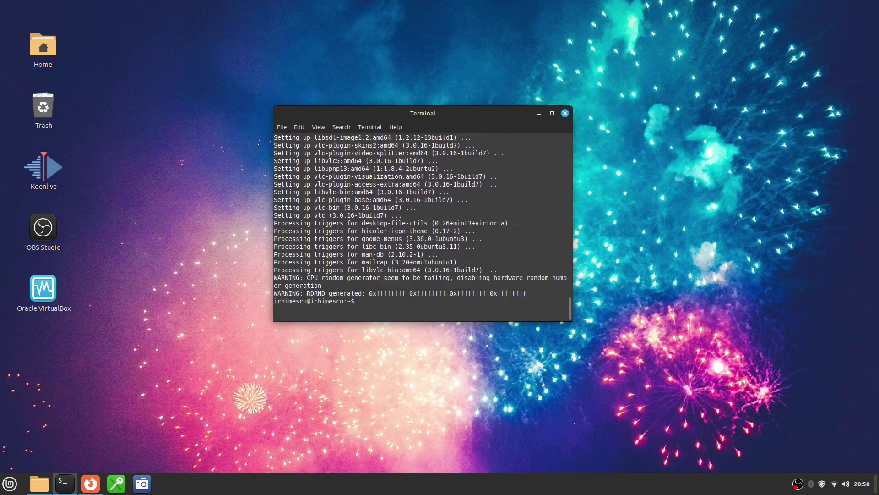
- Run sudo apt update, which refreshes the lists and reports 4 upgradable packages
{"action": "type", "text": "sudo apt"}
{"action": "type", "text": "update"}
{"action": "key", "text": "Return"}
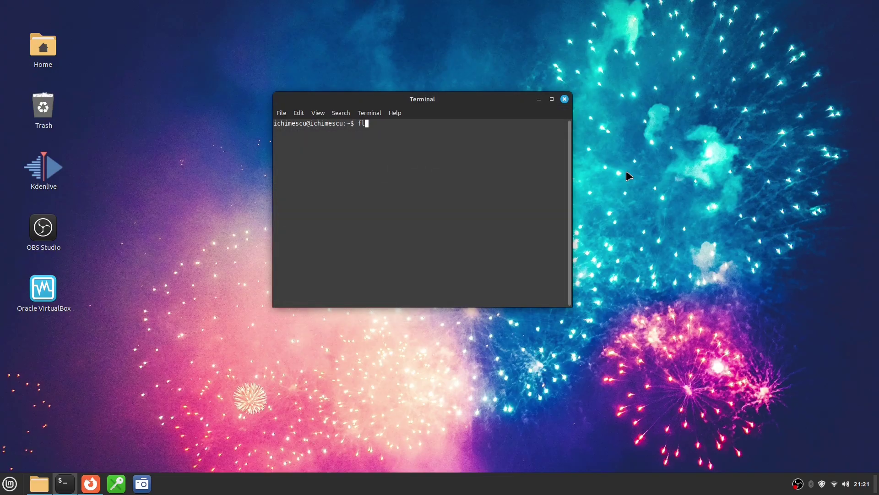
- Run flatpak --version to confirm Flatpak 1.12.7 is installed
{"action": "type", "text": "atpak"}
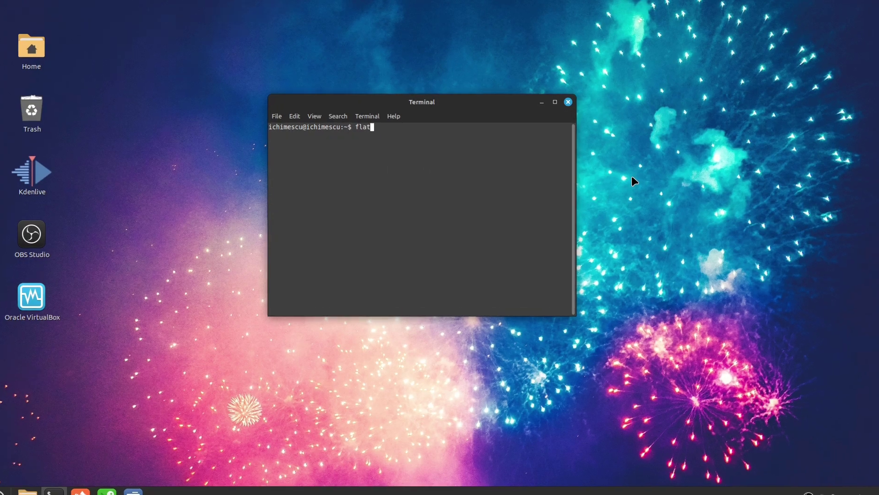
{"action": "type", "text": " --ve"}
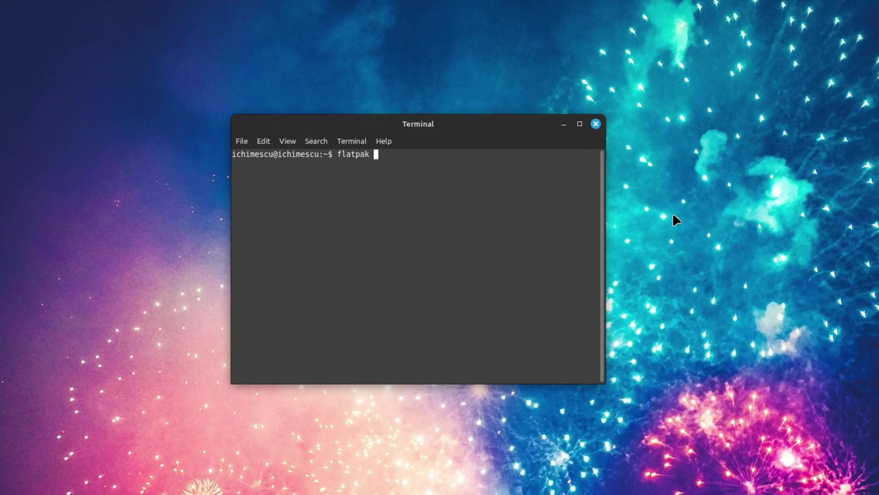
{"action": "type", "text": "rsion"}
{"action": "key", "text": "Return"}
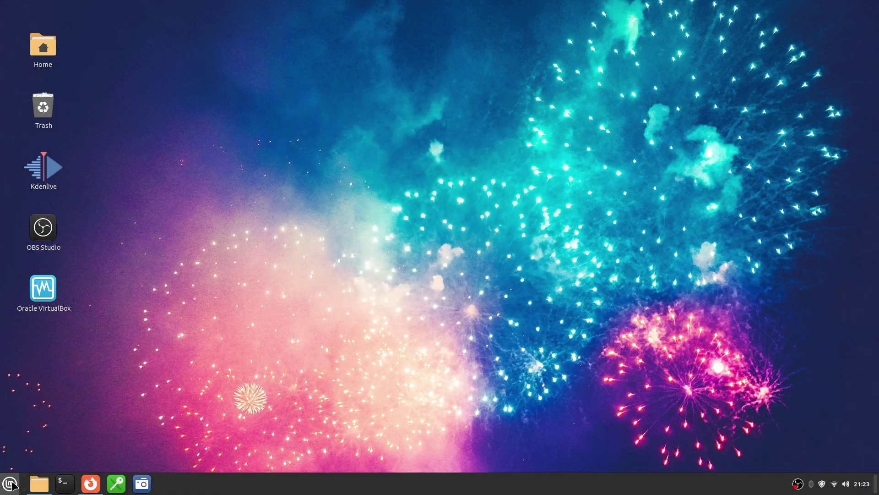
- Install LocalSend from Software Manager's Flatpak category, accepting the extra runtimes it needs
{"action": "left_click", "coordinate": [10, 483]}
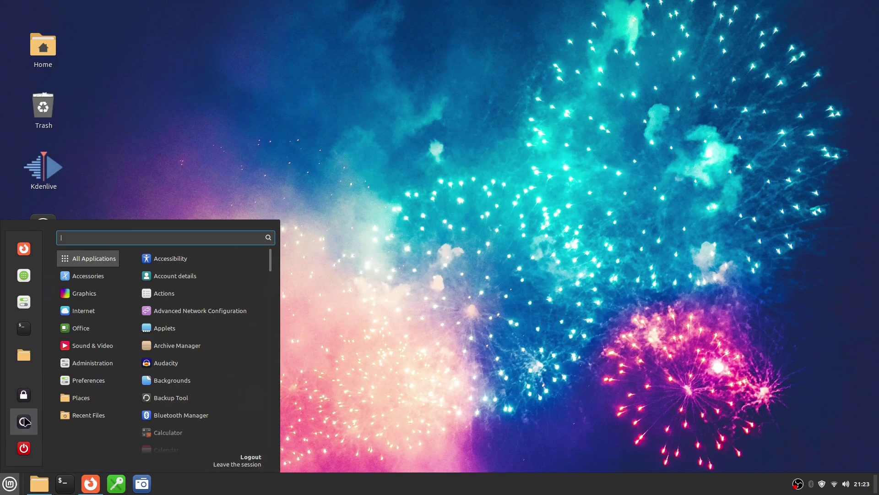
{"action": "left_click", "coordinate": [25, 302]}
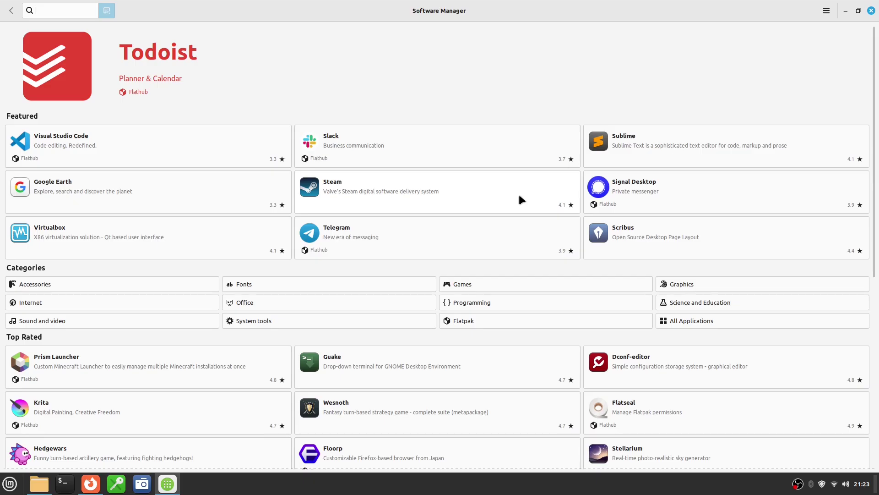
{"action": "left_click", "coordinate": [475, 322]}
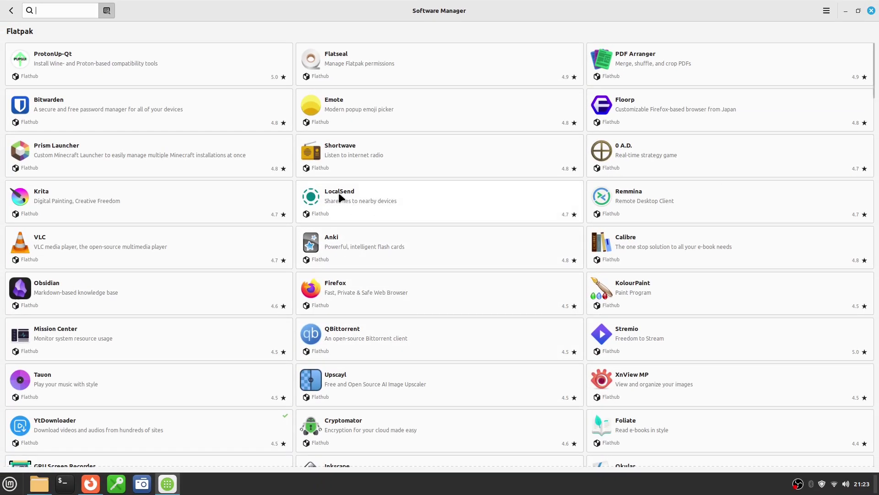
{"action": "left_click", "coordinate": [338, 197]}
{"action": "left_click", "coordinate": [79, 58]}
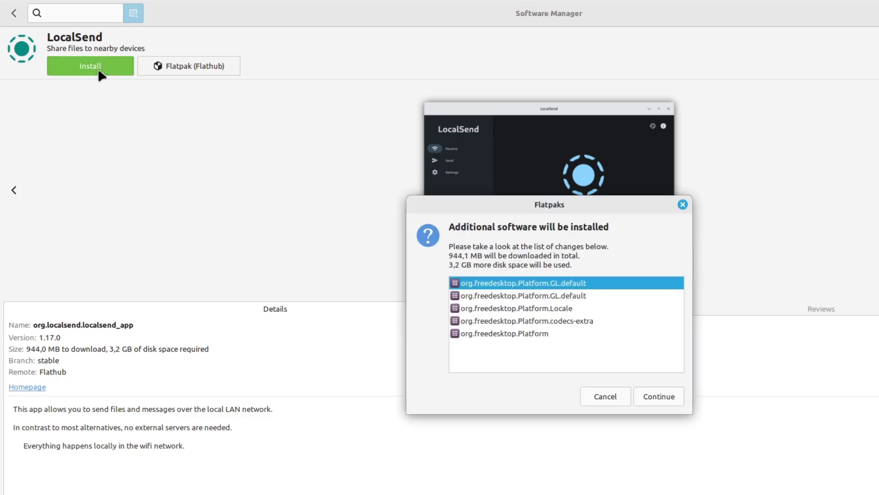
{"action": "left_click", "coordinate": [649, 397]}
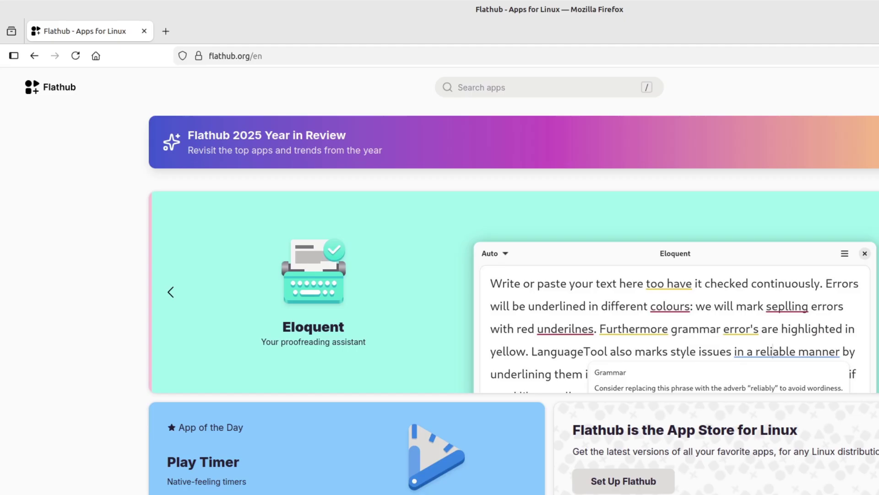
- Search Flathub for obs and copy OBS Studio's flatpak install command
{"action": "left_click", "coordinate": [489, 88]}
{"action": "type", "text": "obs"}
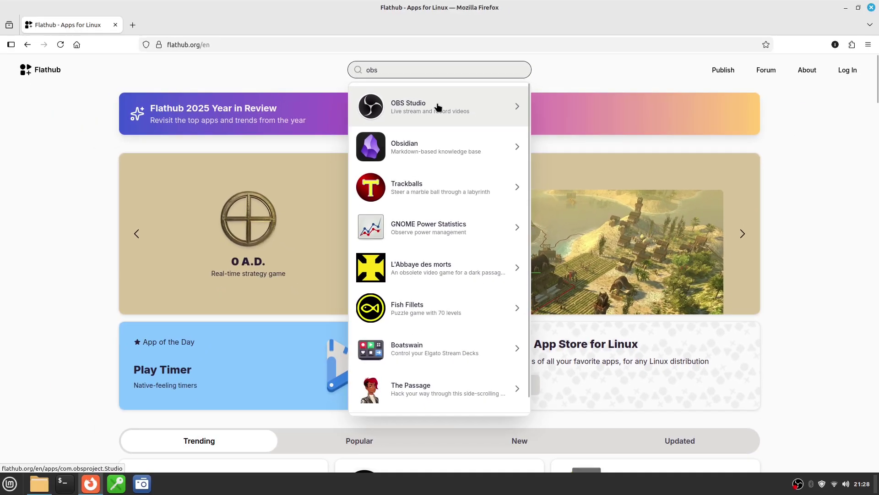
{"action": "left_click", "coordinate": [435, 135]}
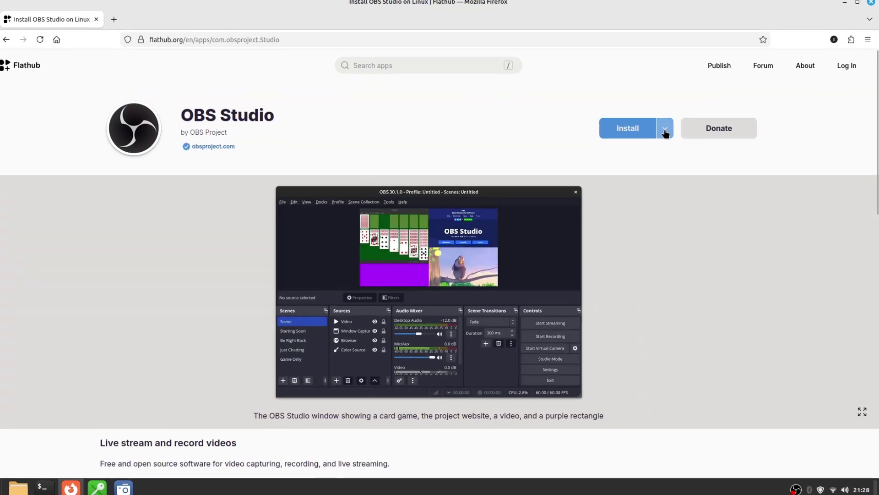
{"action": "left_click", "coordinate": [665, 134]}
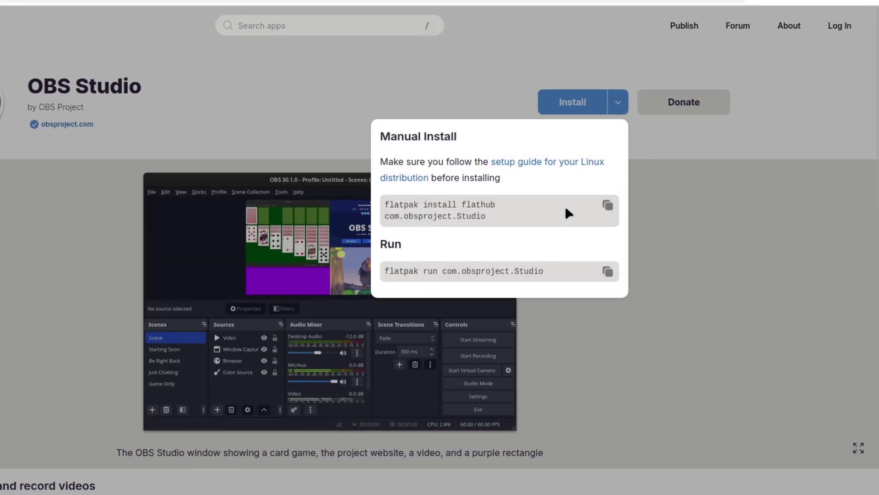
{"action": "left_click", "coordinate": [608, 211]}
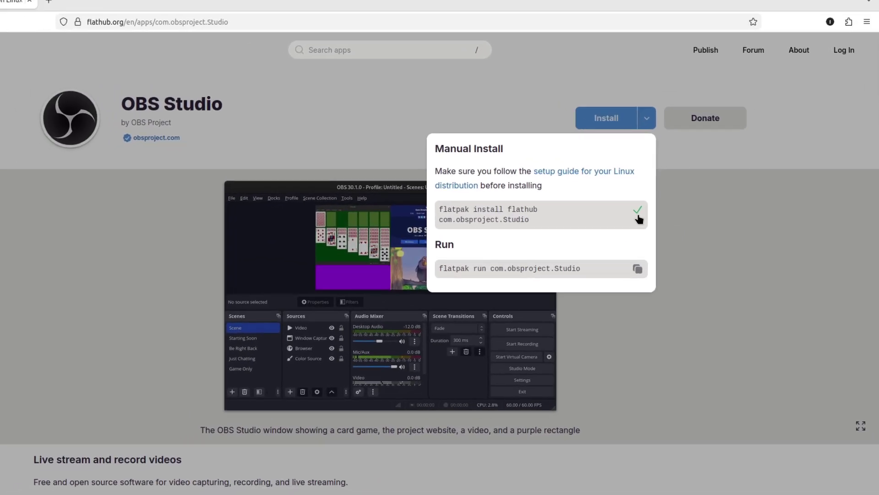
{"action": "left_click", "coordinate": [313, 101]}
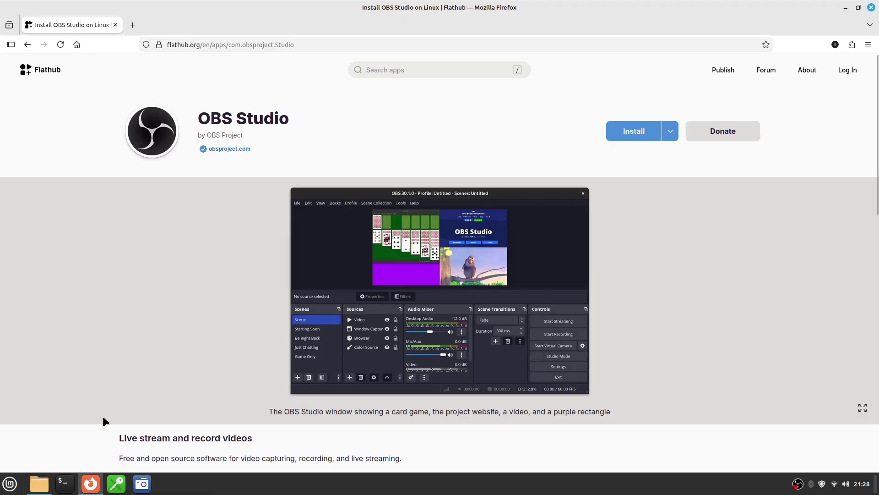
- Install OBS Studio via flatpak in Terminal, answering y twice, then download the Kdenlive 25.12.0 AppImage
{"action": "left_click", "coordinate": [65, 483]}
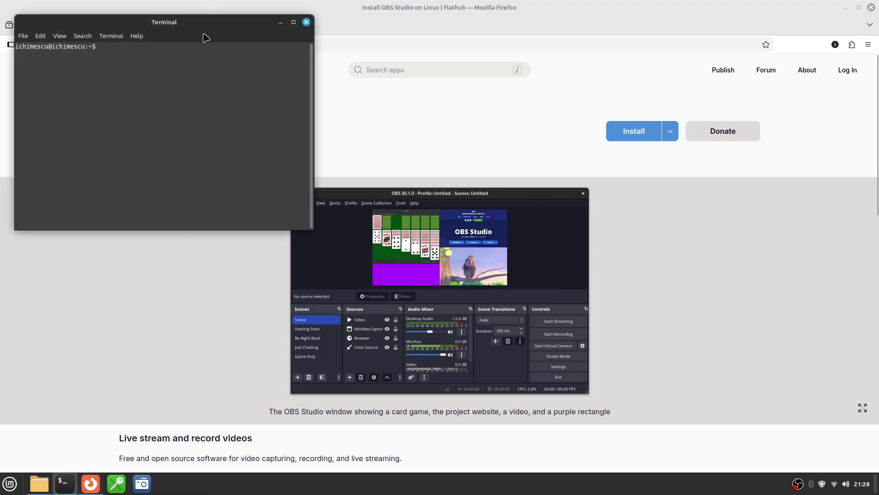
{"action": "left_click_drag", "start_coordinate": [206, 37], "coordinate": [485, 168]}
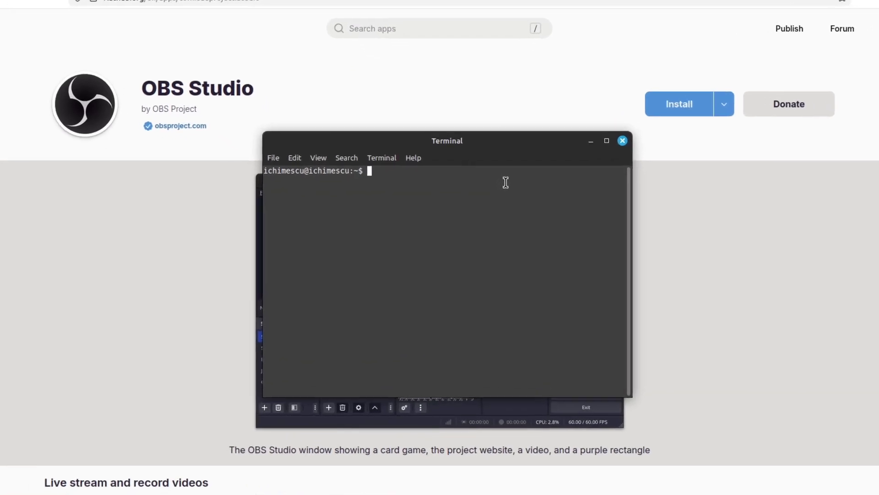
{"action": "key", "text": "ctrl+shift+v"}
{"action": "key", "text": "Return"}
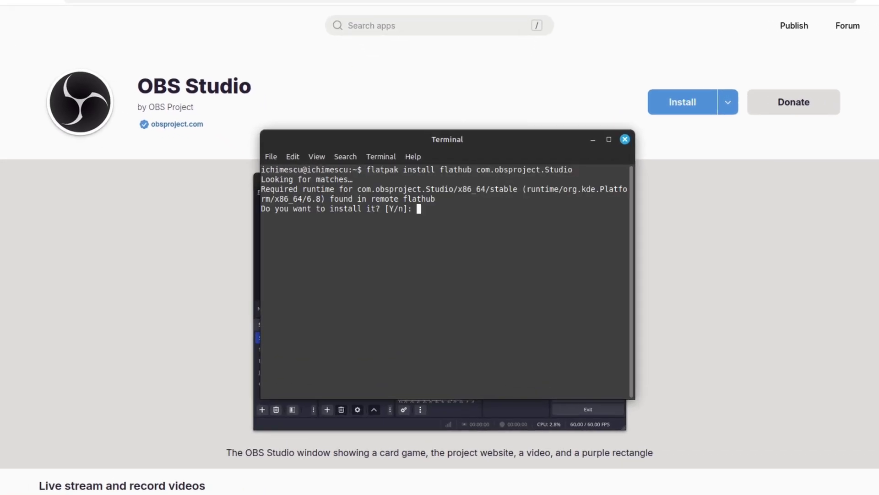
{"action": "type", "text": "y"}
{"action": "key", "text": "Return"}
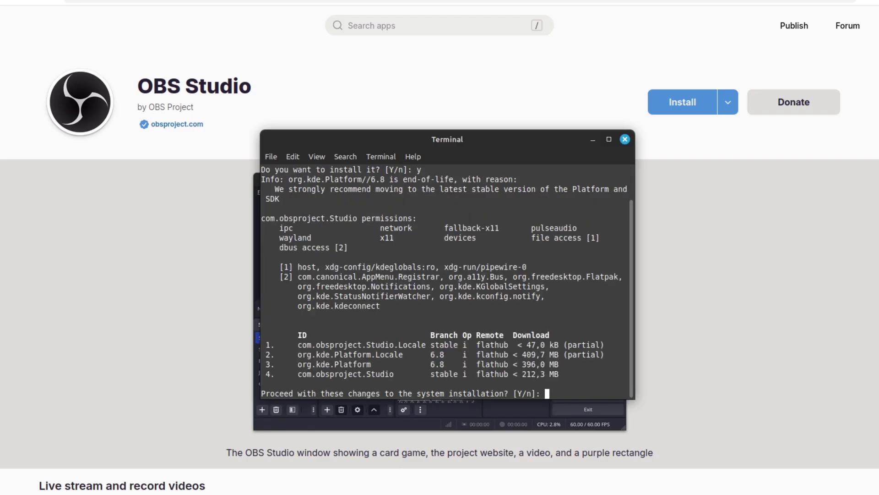
{"action": "type", "text": "y"}
{"action": "key", "text": "Return"}
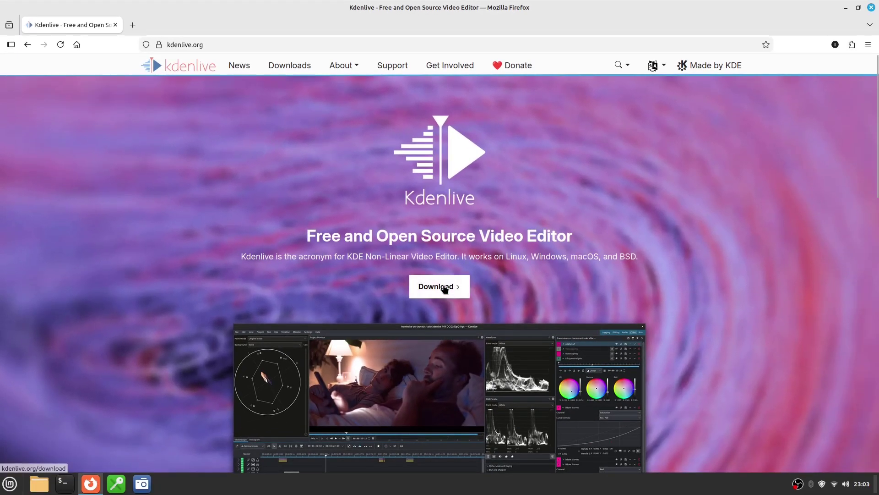
{"action": "left_click", "coordinate": [511, 336]}
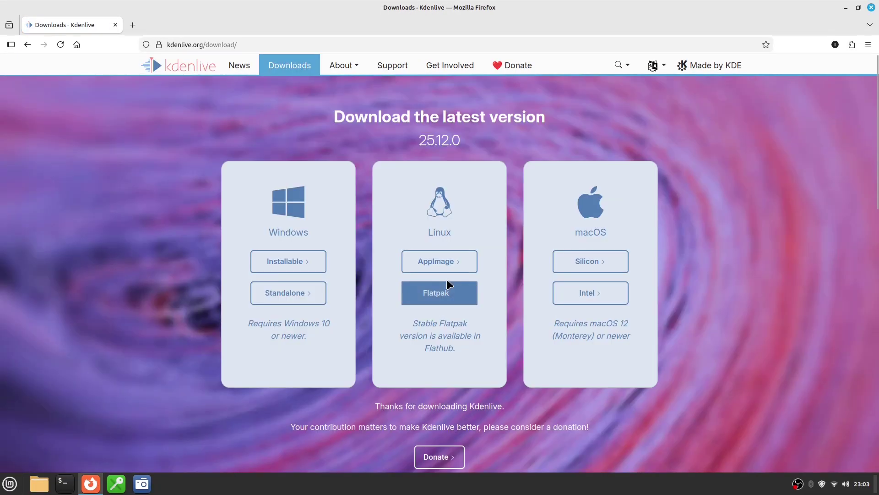
{"action": "left_click", "coordinate": [459, 262]}
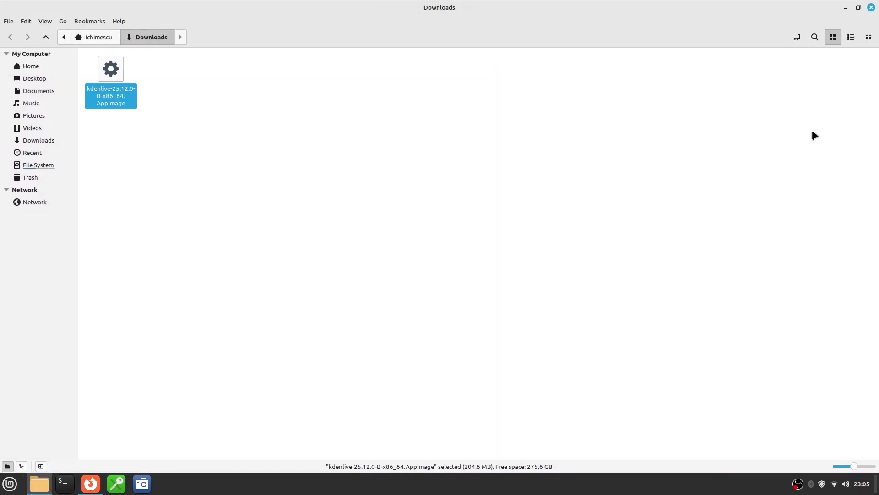
- Enable 'Allow executing file as program' in the Kdenlive AppImage's Permissions properties
{"action": "left_click", "coordinate": [228, 137]}
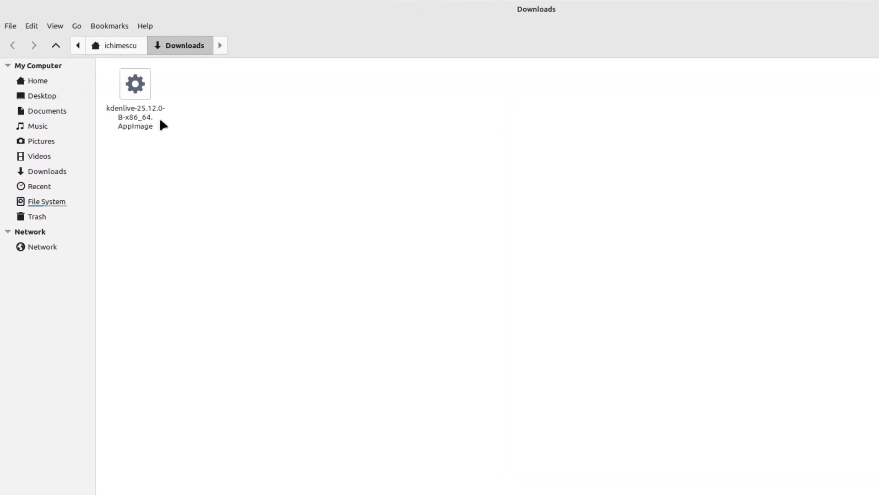
{"action": "right_click", "coordinate": [143, 105]}
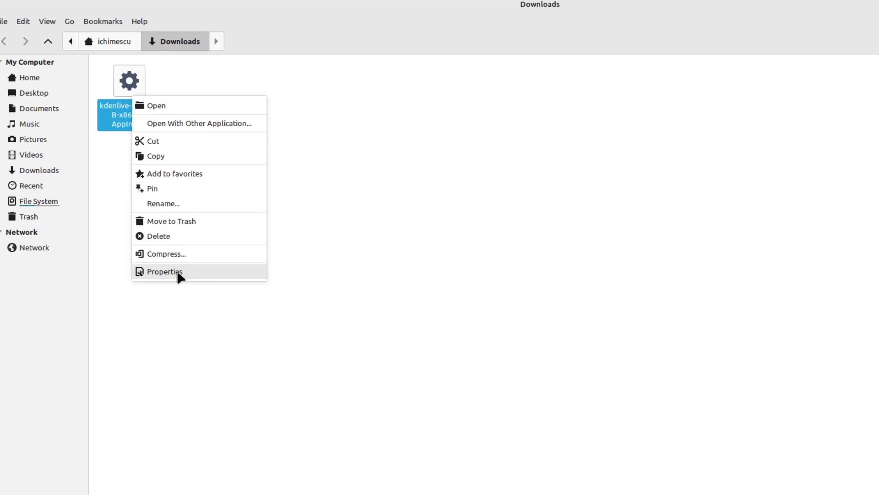
{"action": "left_click", "coordinate": [188, 277]}
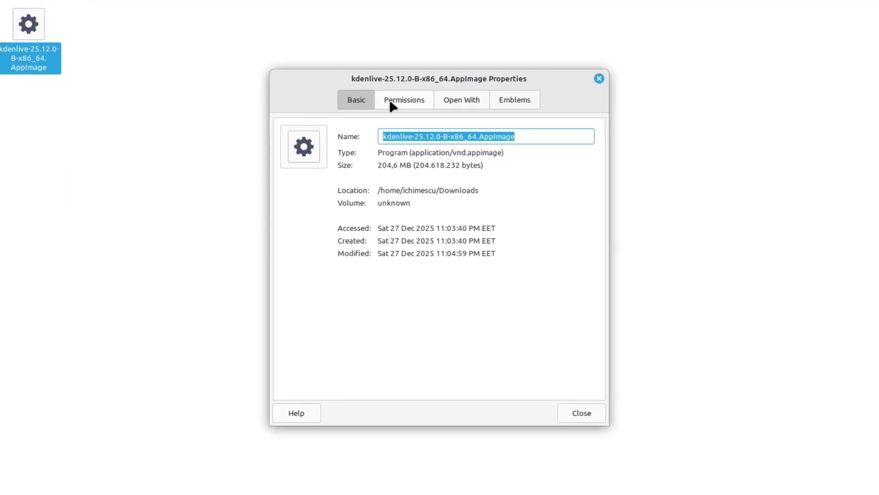
{"action": "left_click", "coordinate": [410, 100]}
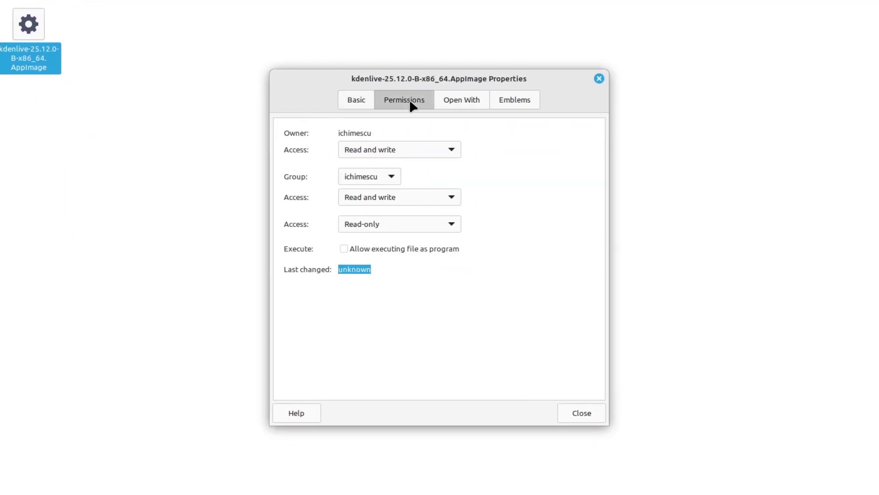
{"action": "left_click", "coordinate": [344, 248]}
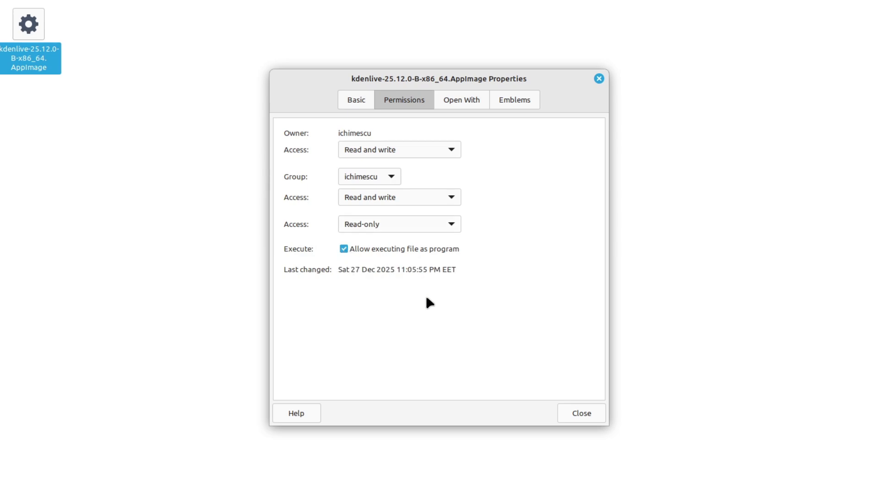
{"action": "left_click", "coordinate": [568, 410]}
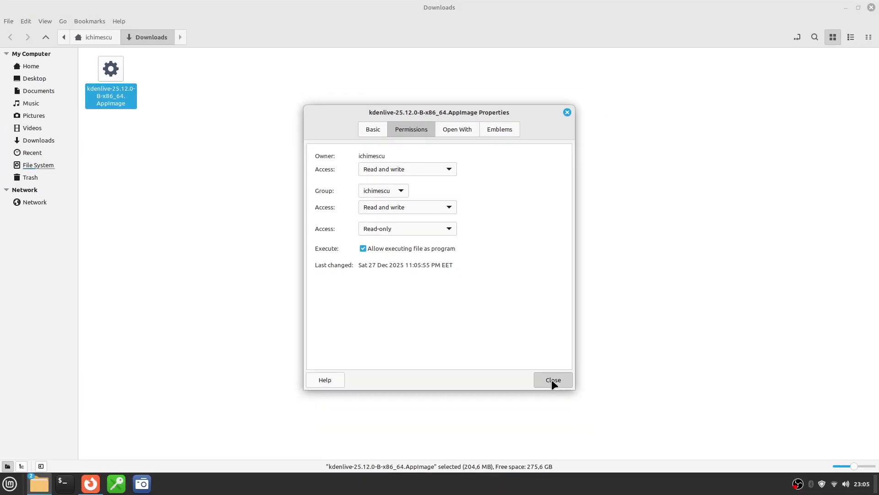
{"action": "right_click", "coordinate": [116, 76]}
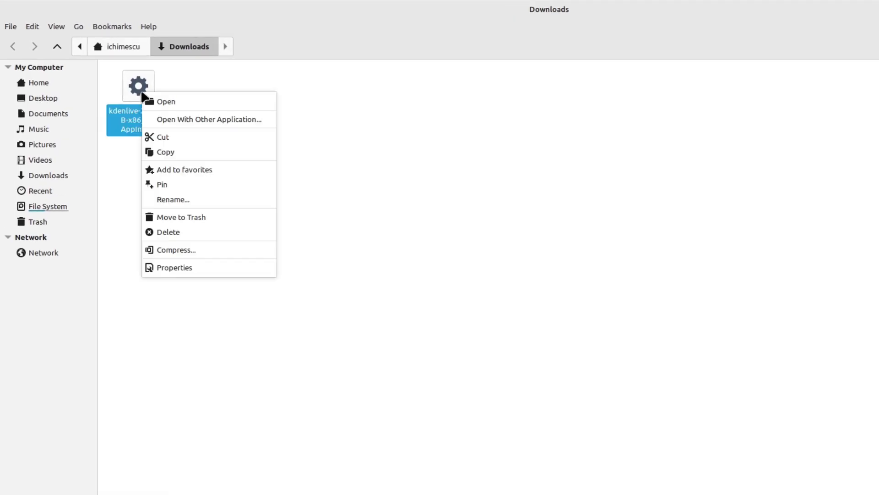
- Launch the Kdenlive AppImage and create a new project with the HD 1080p 60 fps profile
{"action": "left_click", "coordinate": [174, 101]}
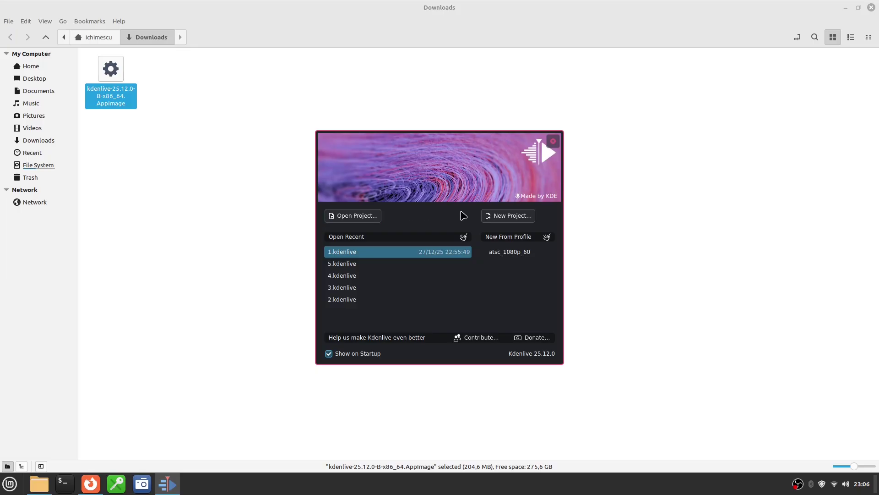
{"action": "left_click", "coordinate": [505, 215]}
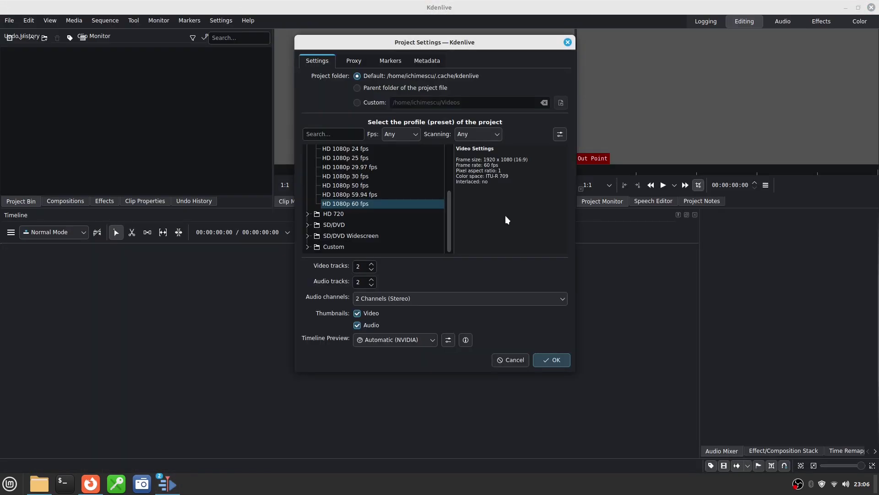
{"action": "left_click", "coordinate": [555, 360]}
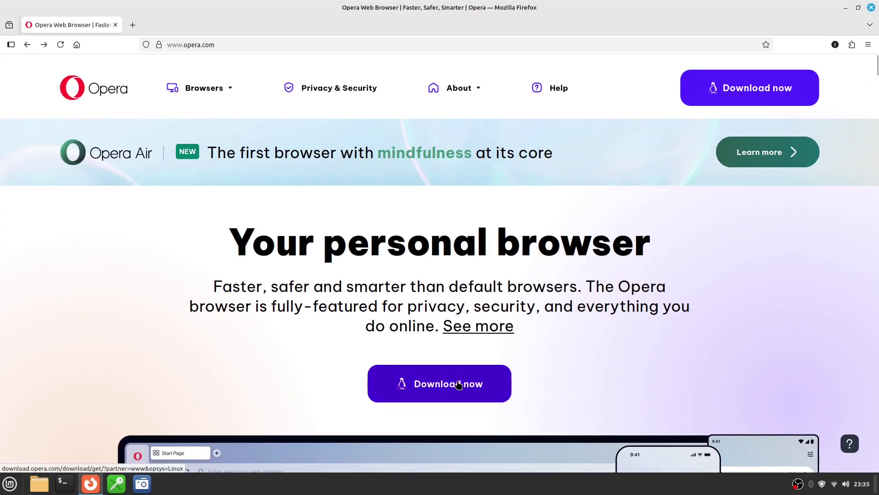
- Download the Opera browser for Linux .deb package from opera.com
{"action": "left_click", "coordinate": [457, 384]}
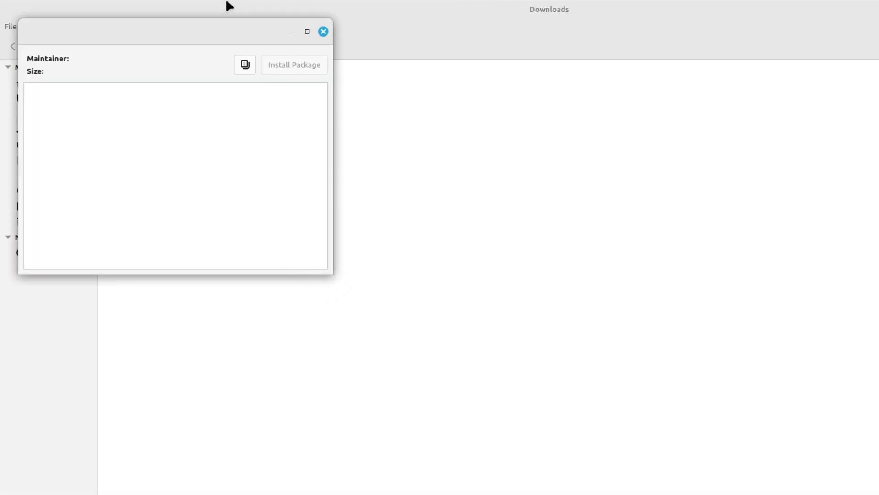
- Start installing the opera-stable package, authenticating with the administrator password
{"action": "left_click_drag", "start_coordinate": [212, 21], "coordinate": [571, 174]}
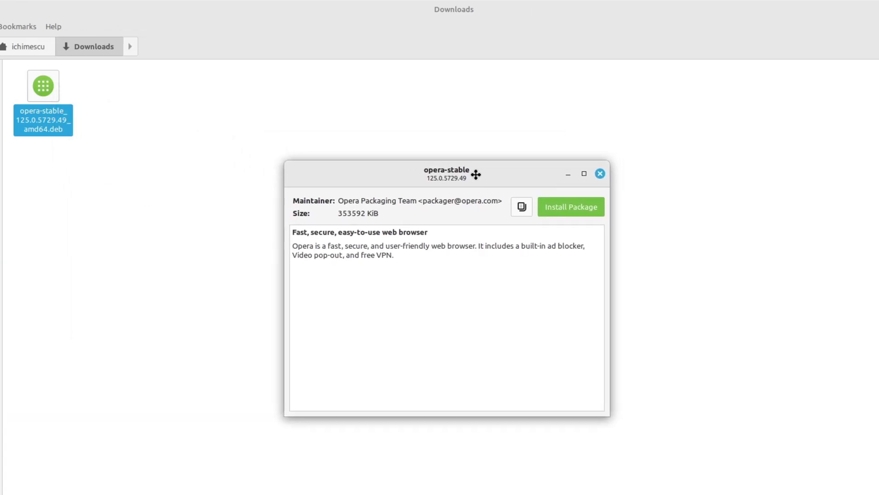
{"action": "left_click", "coordinate": [578, 209]}
{"action": "type", "text": "••"}
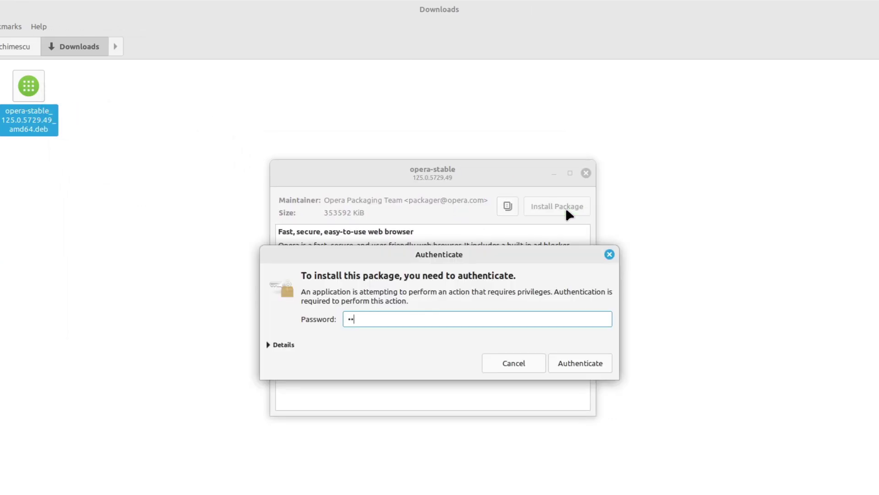
{"action": "type", "text": "•••"}
{"action": "key", "text": "Return"}
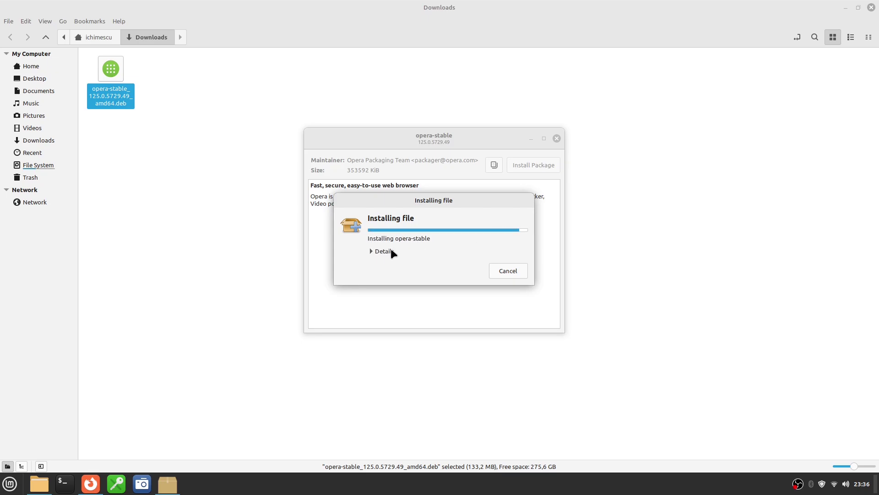
- Show the installation details and let Opera update alongside the system
{"action": "left_click", "coordinate": [390, 251]}
{"action": "left_click_drag", "start_coordinate": [414, 200], "coordinate": [360, 118]}
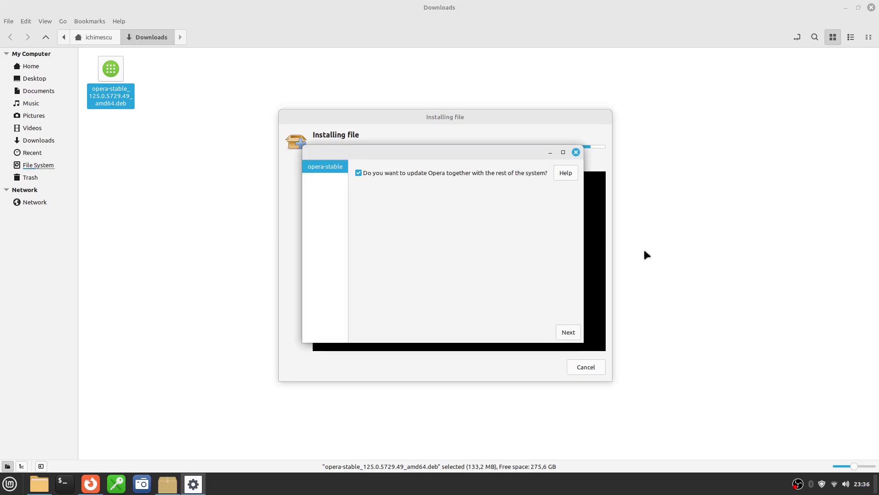
{"action": "left_click", "coordinate": [566, 333]}
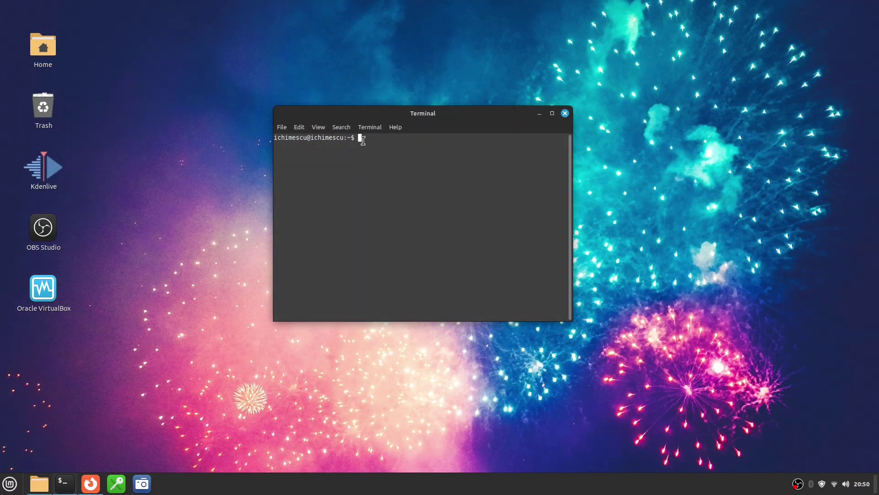
- Type 'sudo apt' at the terminal prompt
{"action": "type", "text": "sudo apt"}
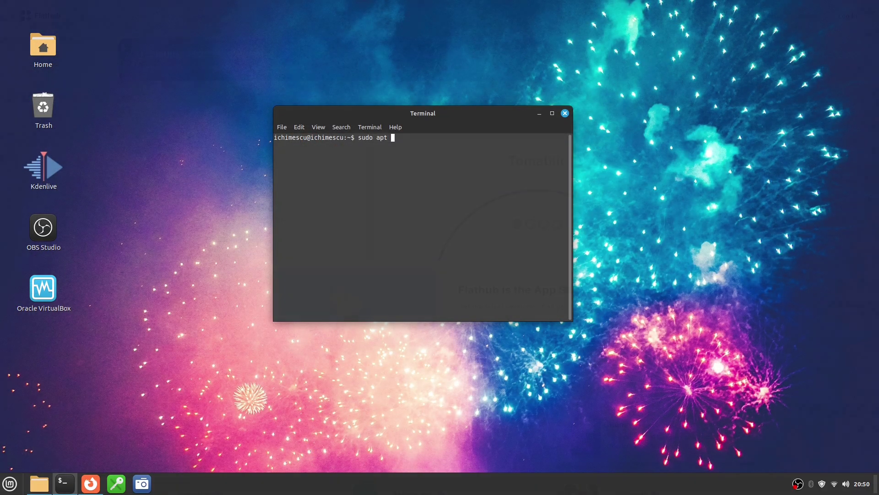